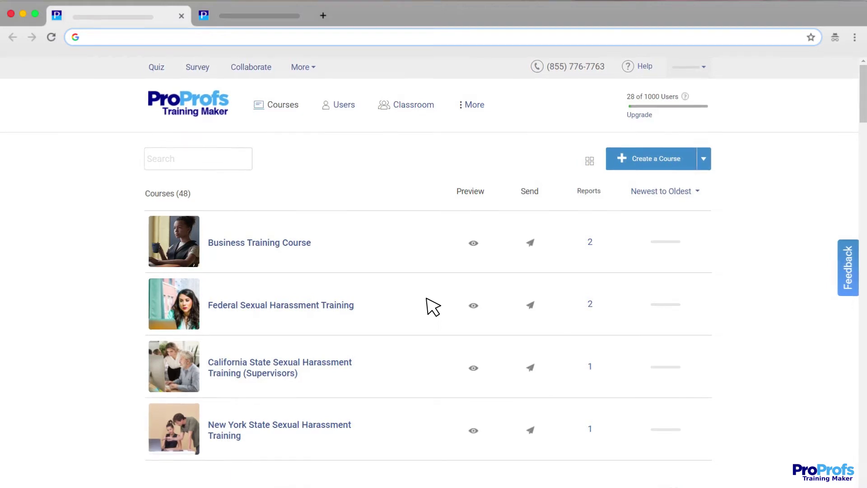
- Open the Business Training Course's settings and look over the chapter and page ordering
mouse_move(303, 264)
left_click(254, 252)
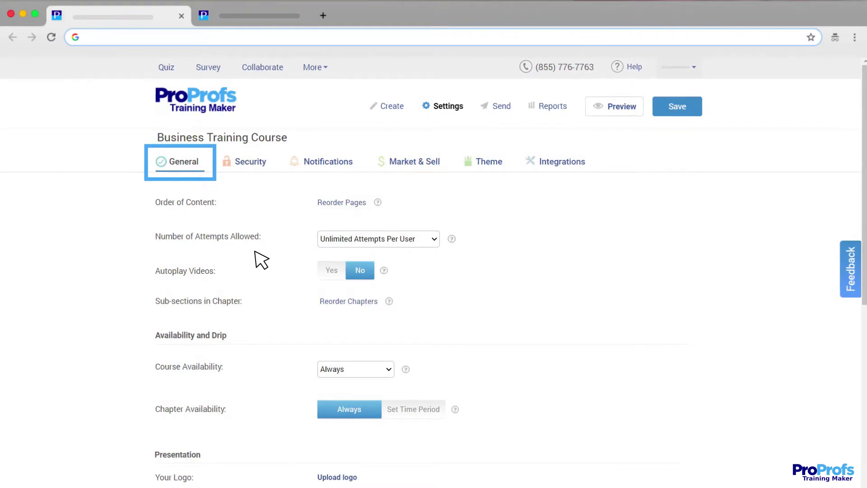
left_click(341, 202)
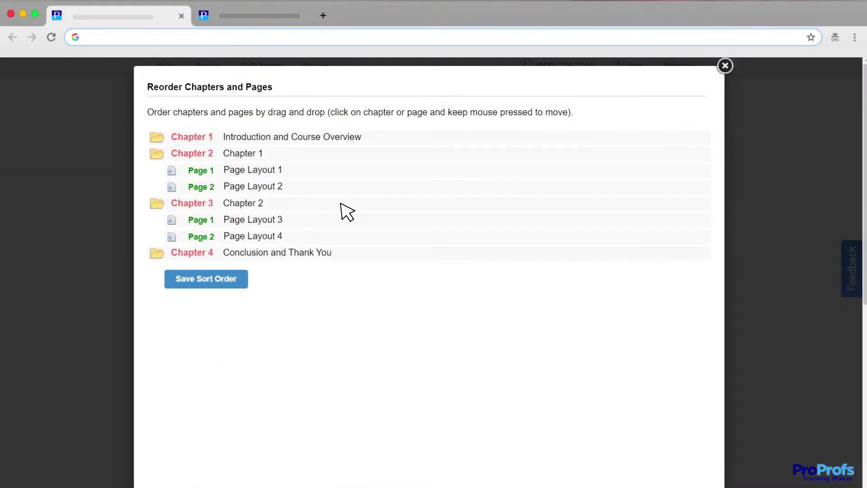
left_click(726, 65)
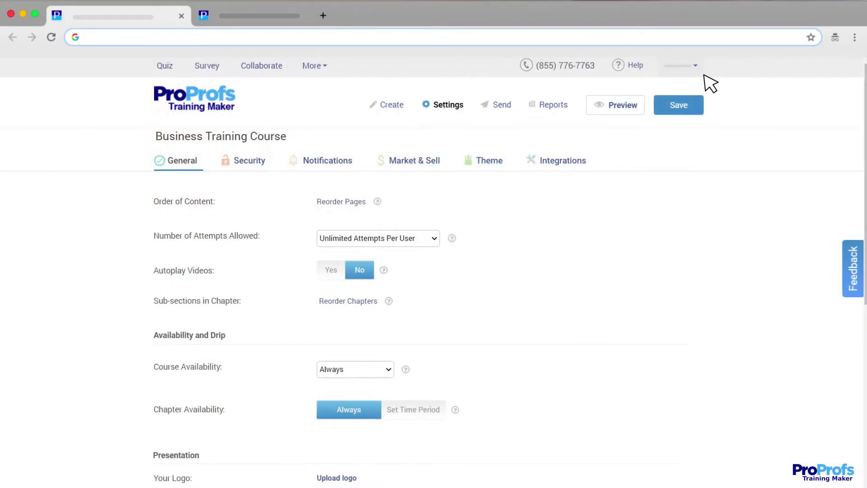
- Keep unlimited attempts and autoplay off, and set availability to 'After specific date'
left_click(434, 239)
left_click(437, 239)
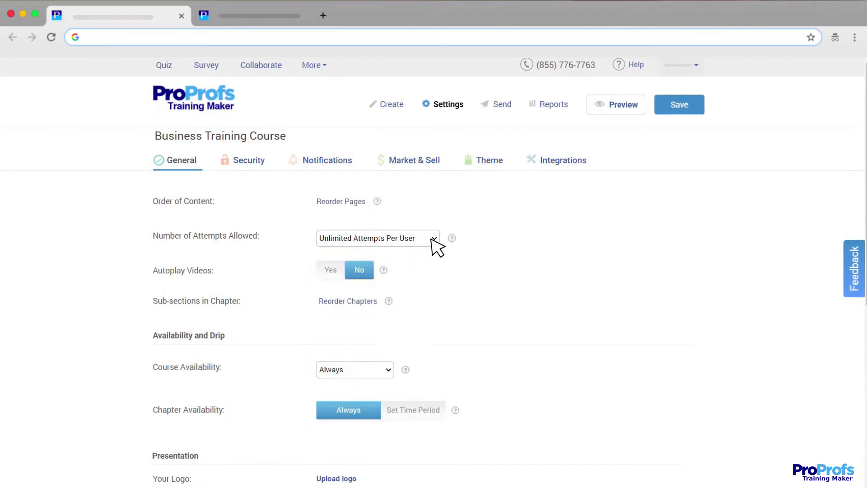
left_click(331, 269)
left_click(359, 271)
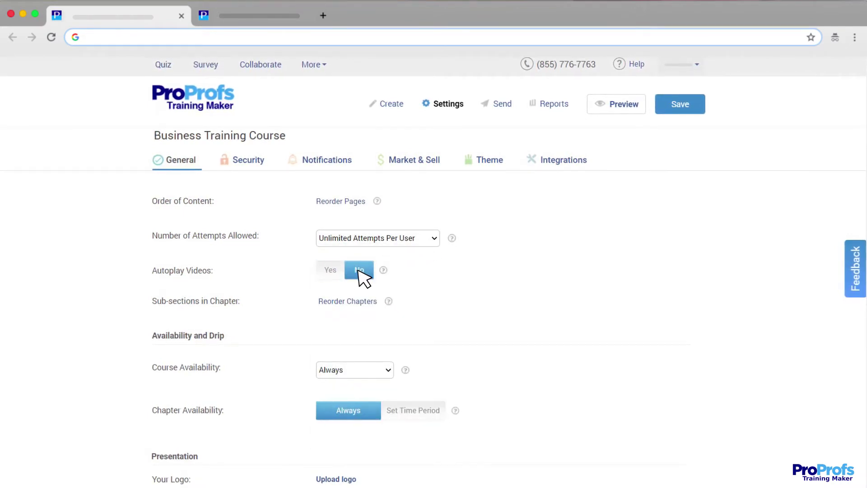
left_click(389, 372)
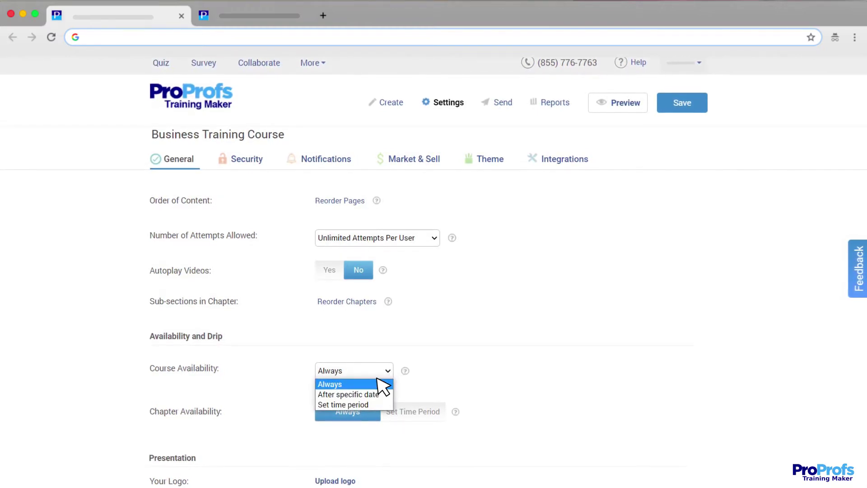
left_click(365, 394)
- Number chapters automatically, keeping the sidebar enabled and the logout link unchanged
scroll(368, 399, "down", 4)
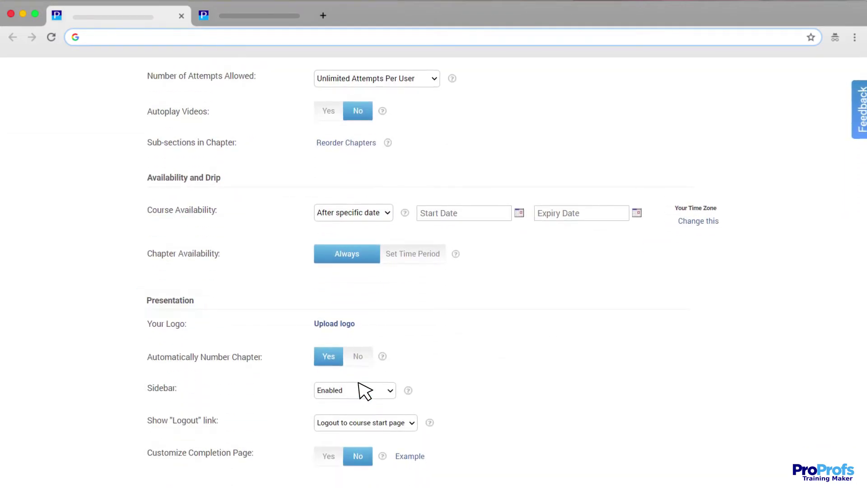
left_click(336, 324)
left_click(392, 374)
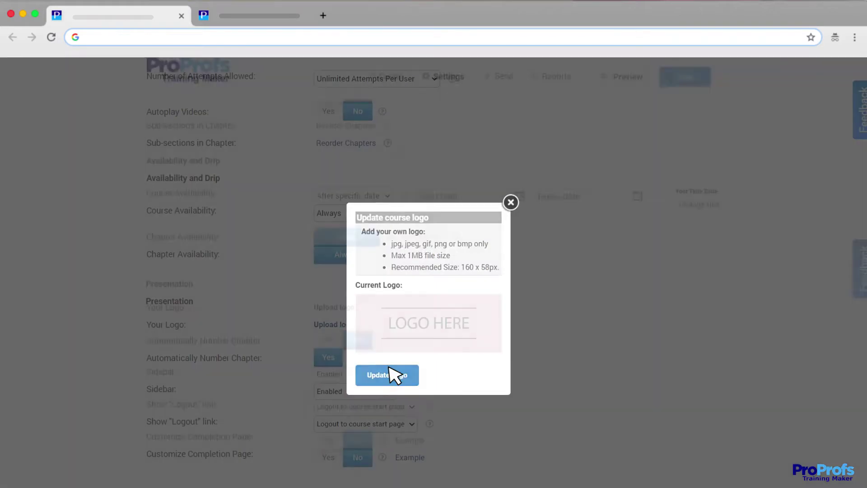
left_click(329, 341)
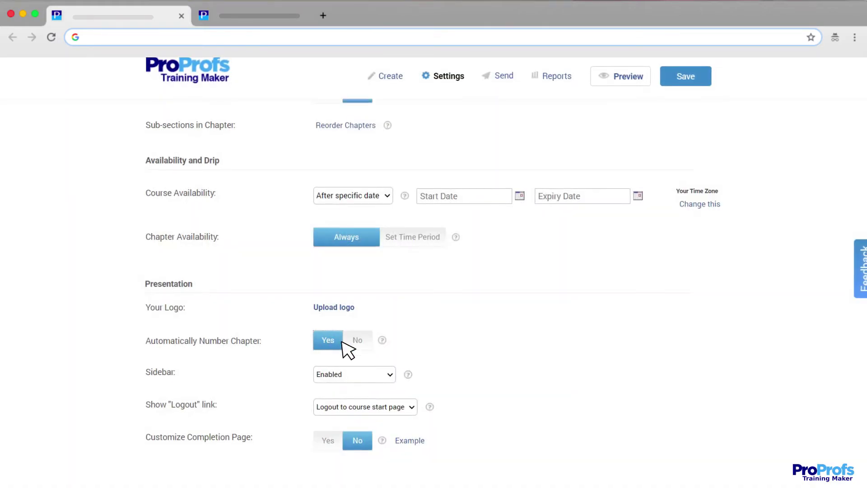
left_click(389, 374)
left_click(391, 371)
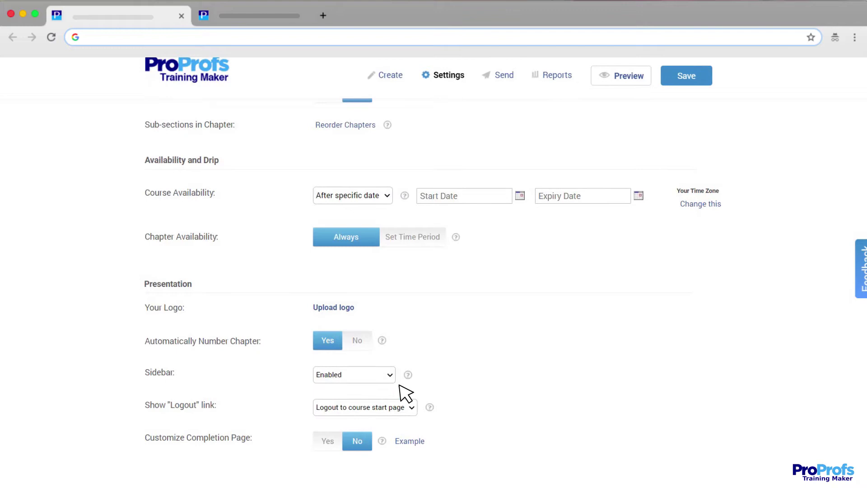
left_click(412, 408)
left_click(412, 408)
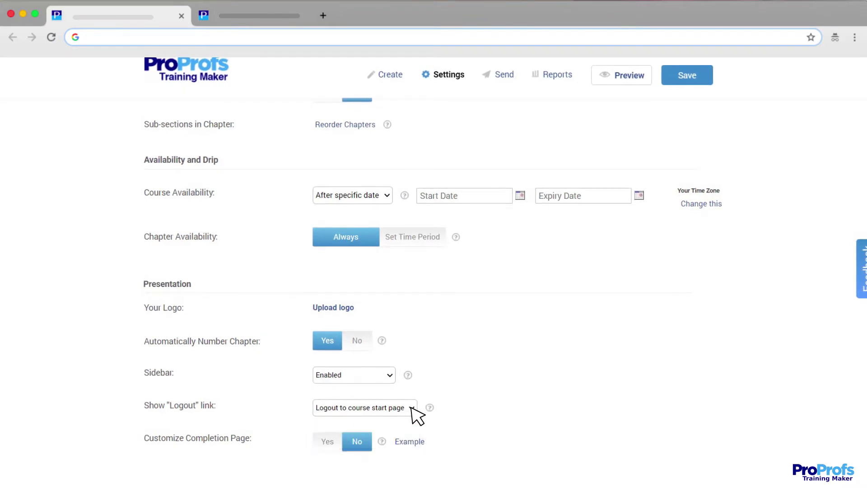
- Keep no completion deadline, make compliance expire on a set date, and email students on expiry
scroll(412, 411, "down", 4)
left_click(389, 330)
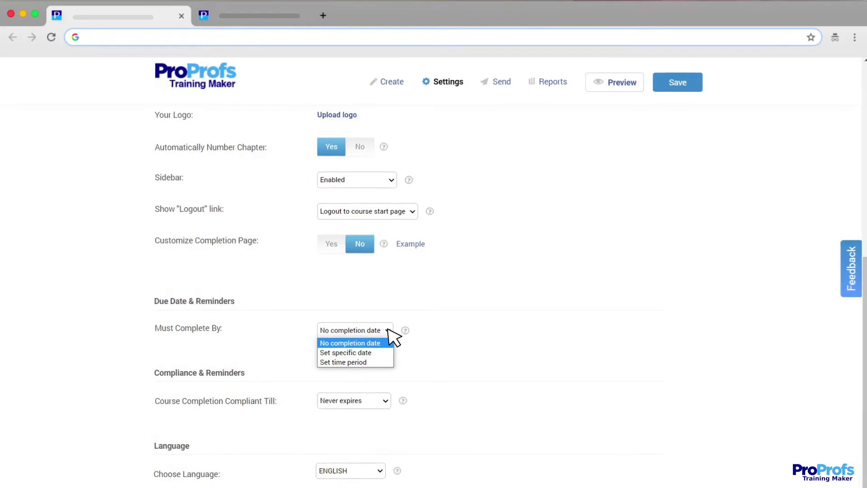
left_click(389, 330)
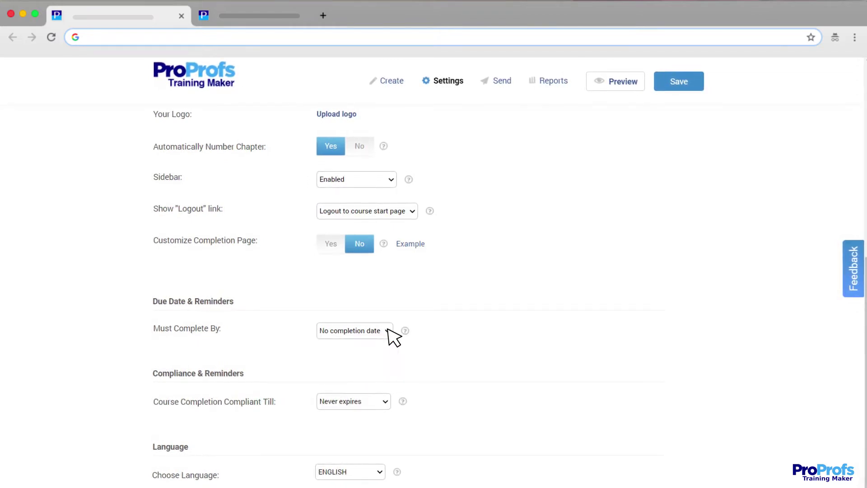
left_click(385, 401)
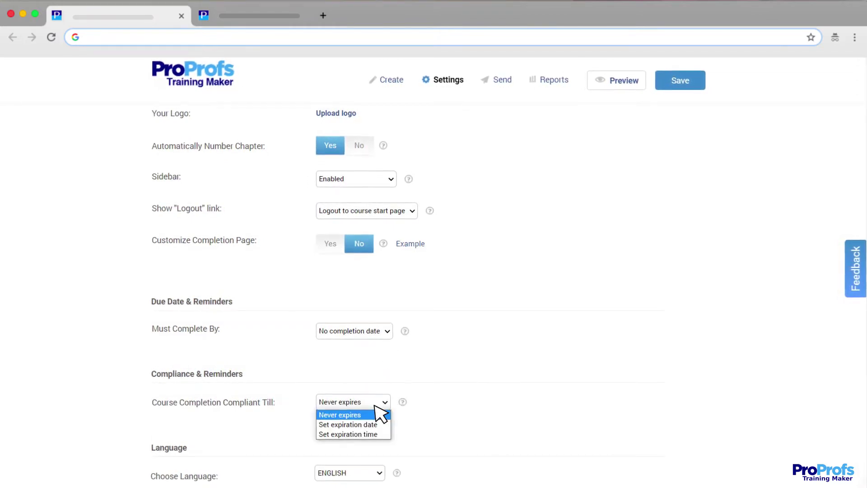
left_click(356, 425)
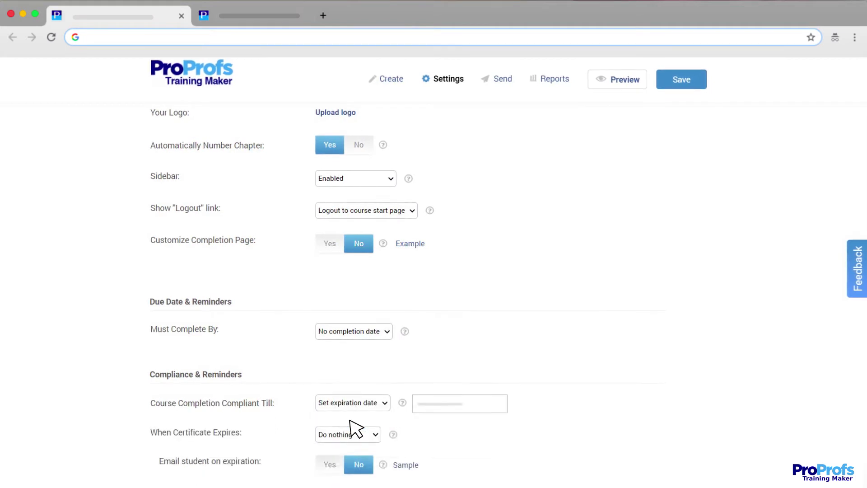
left_click(333, 466)
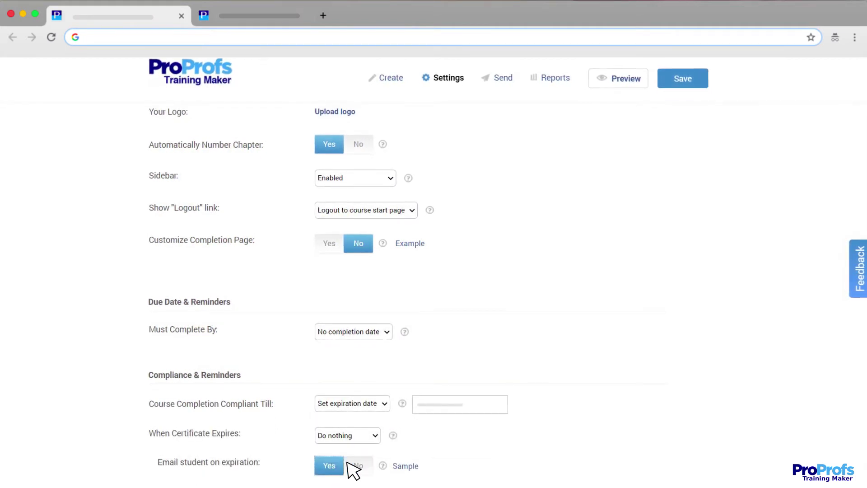
left_click(405, 467)
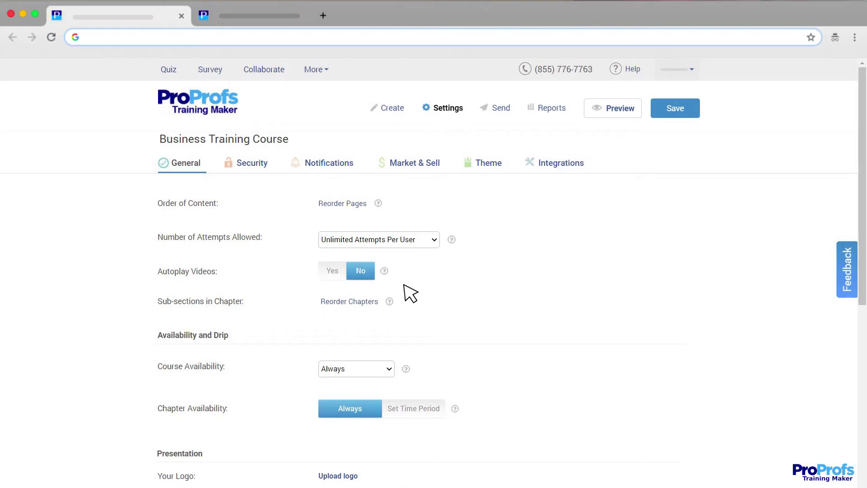
scroll(410, 294, "down", 8)
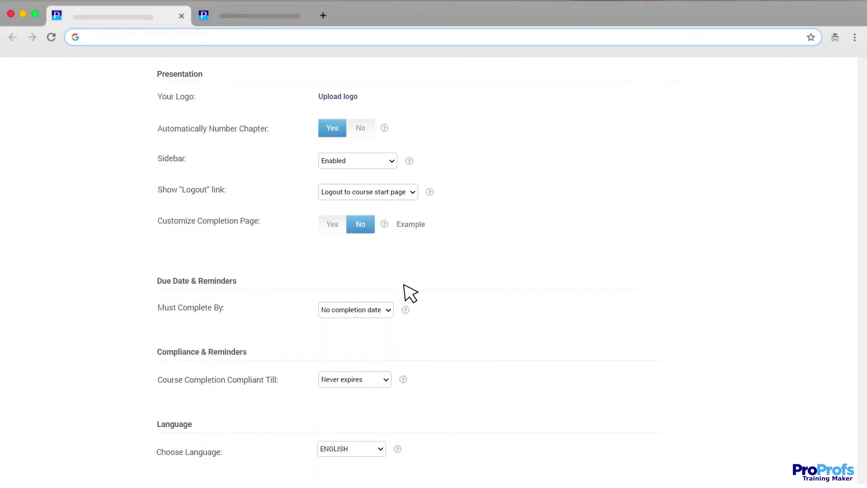
left_click(381, 449)
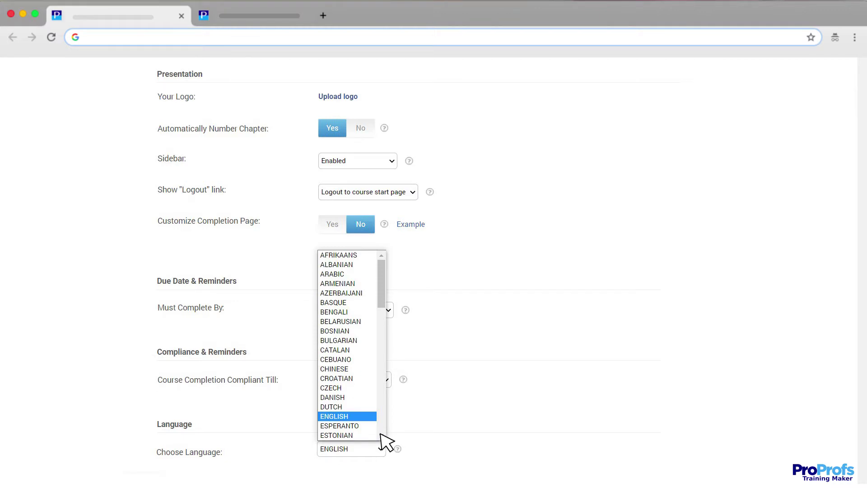
scroll(381, 434, "down", 4)
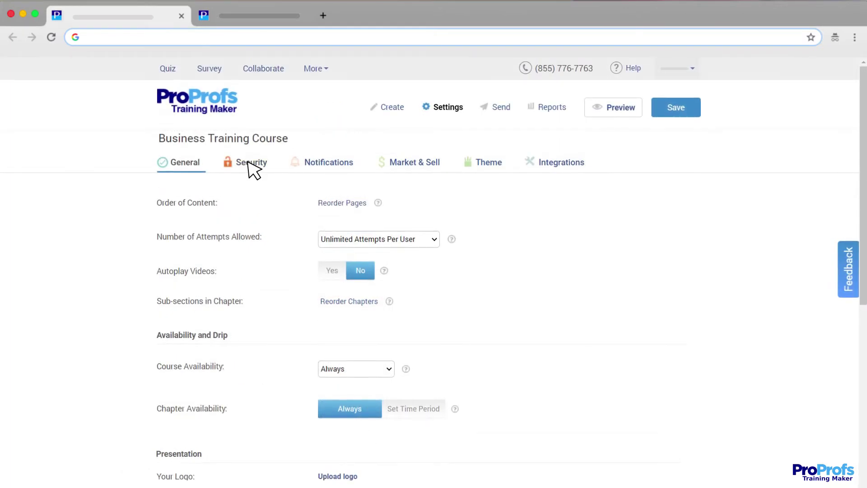
- Require a link and course password for access and let learners skip pages
left_click(251, 164)
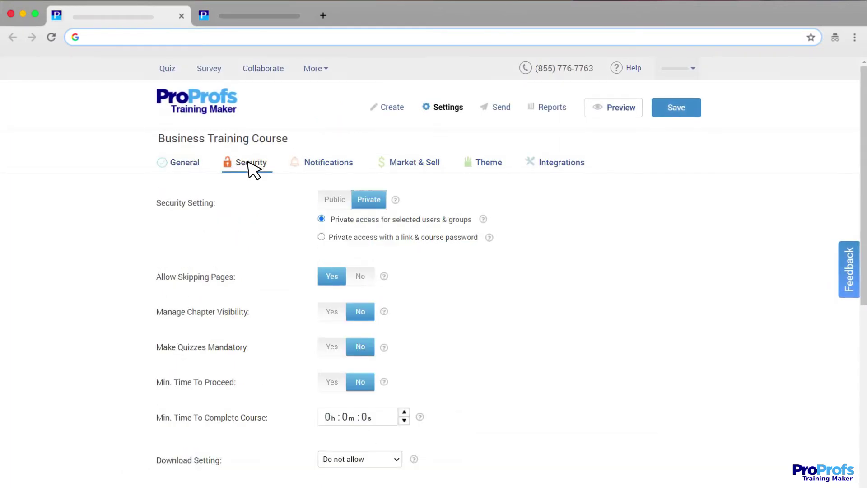
left_click(337, 200)
left_click(371, 200)
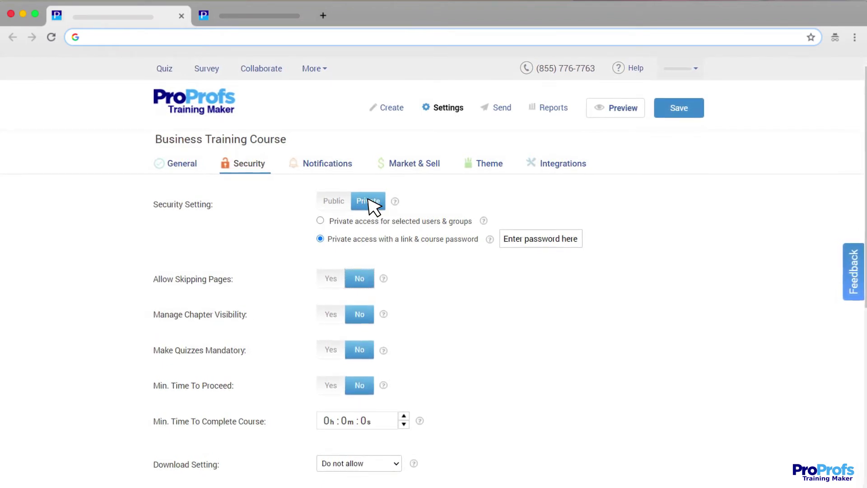
left_click(320, 221)
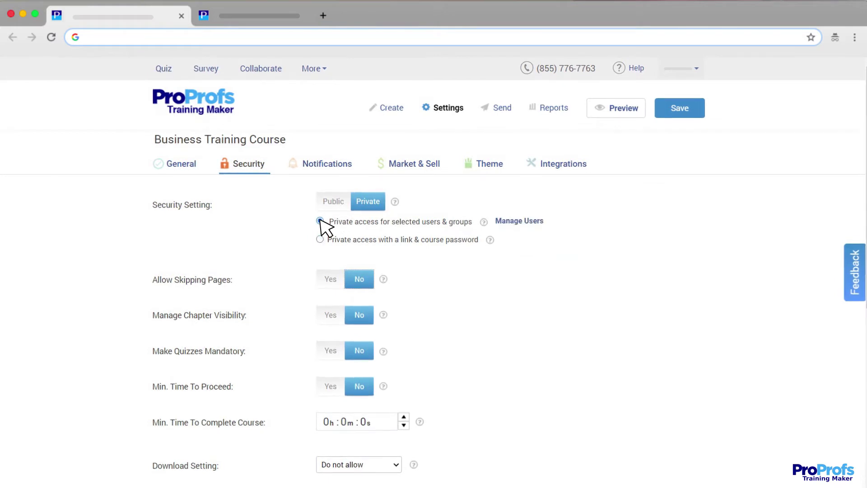
left_click(320, 240)
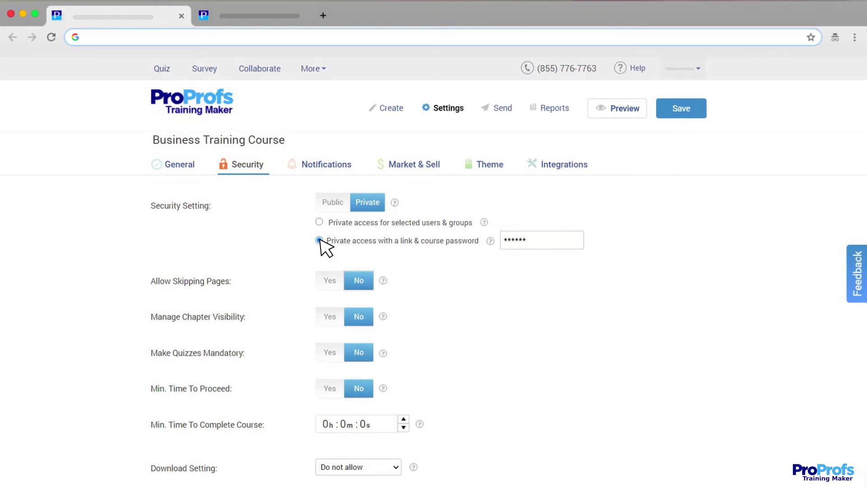
left_click(329, 280)
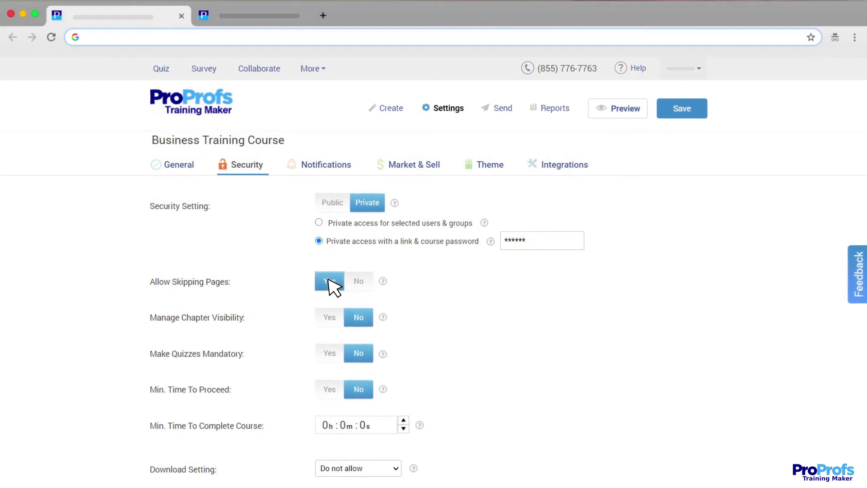
- Hide the Introduction and Course Overview chapter, make quizzes mandatory, and require a minimum time
left_click(330, 318)
left_click(424, 318)
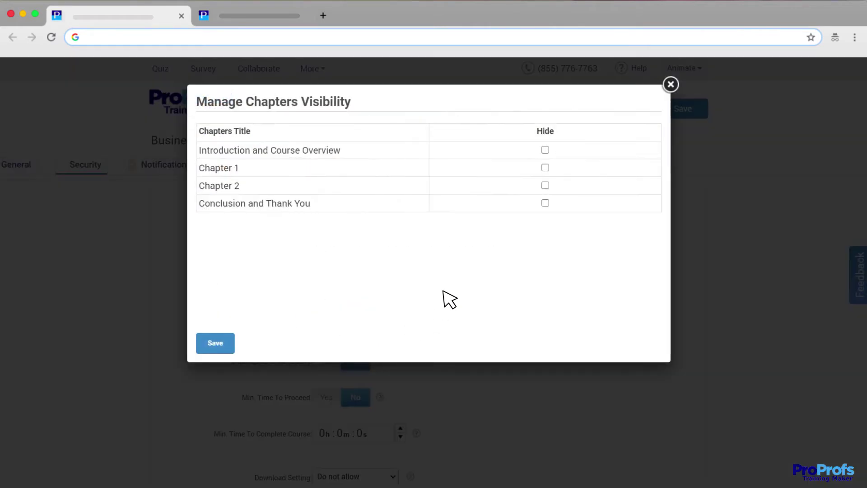
left_click(546, 150)
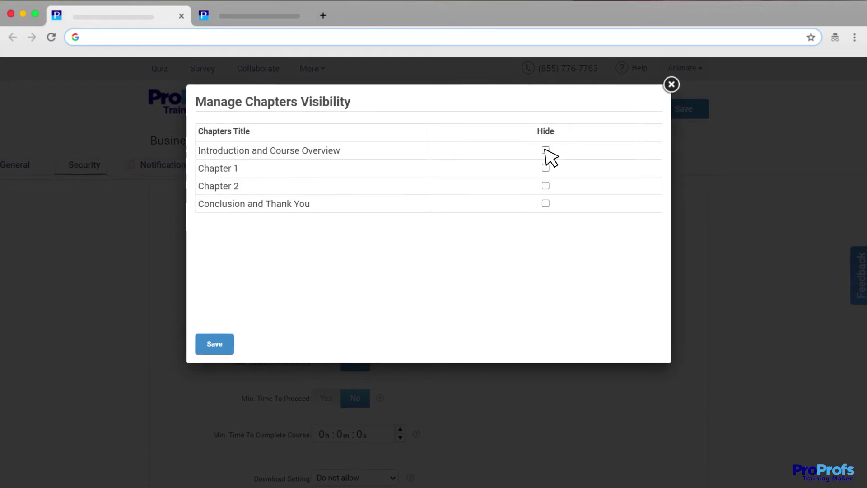
key("Escape")
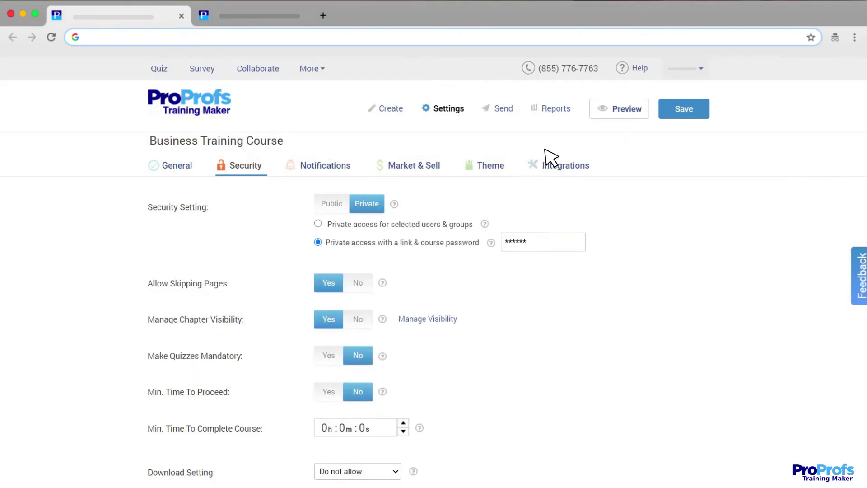
left_click(328, 356)
left_click(326, 393)
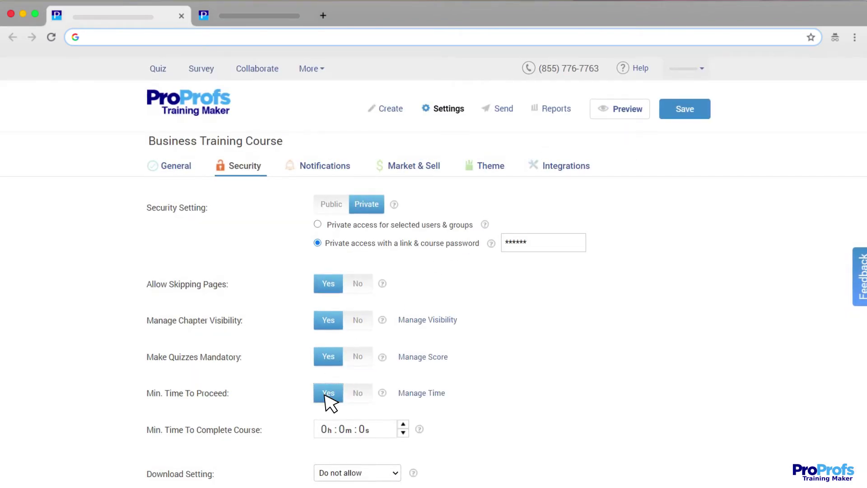
left_click(425, 393)
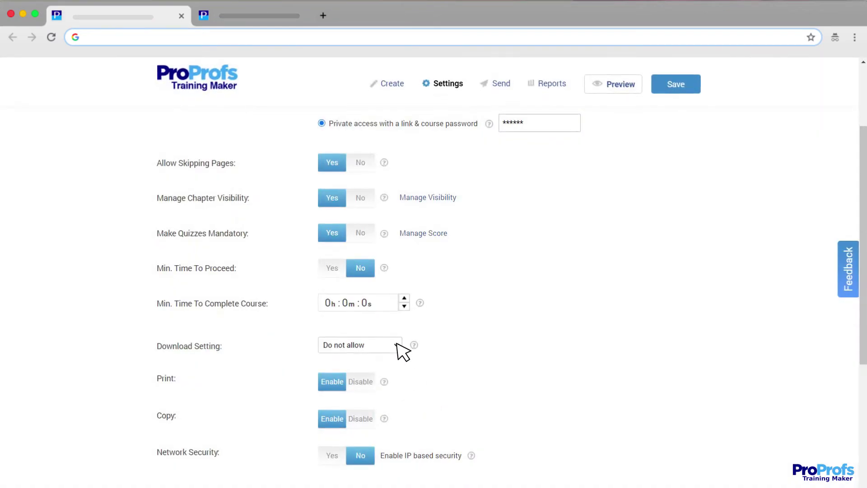
- Keep downloads set to Do not allow and disable printing and copying of course content
left_click(397, 345)
left_click(397, 344)
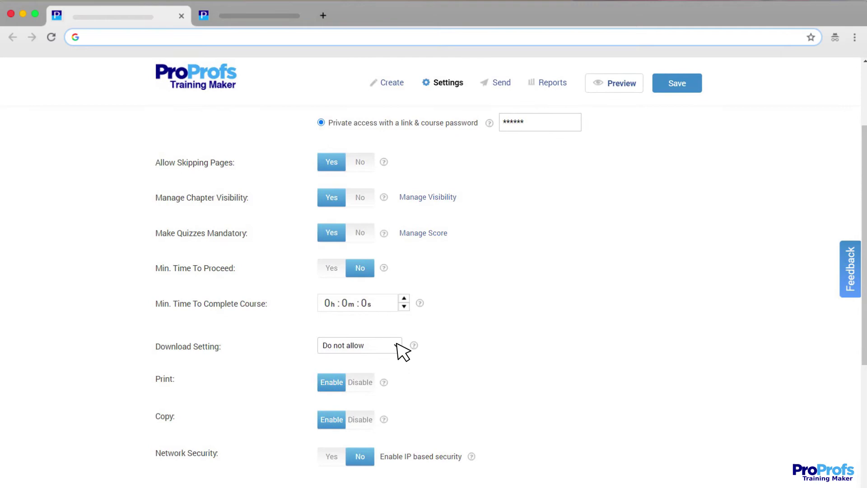
left_click(366, 383)
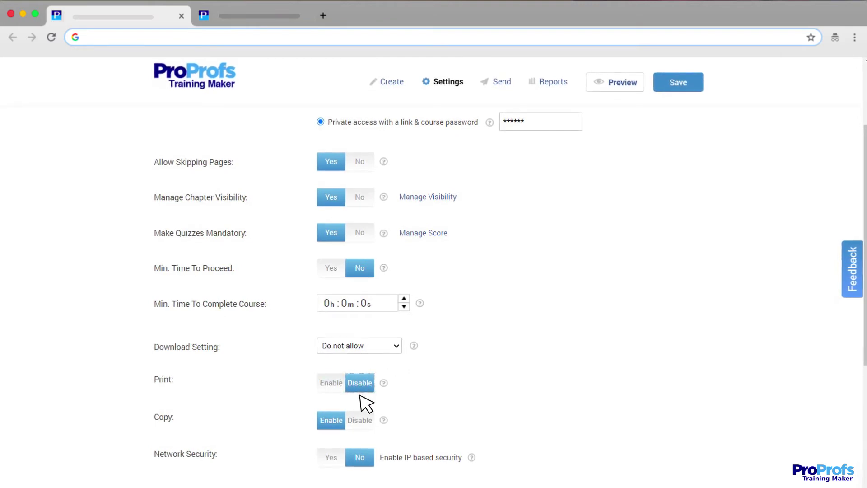
left_click(365, 421)
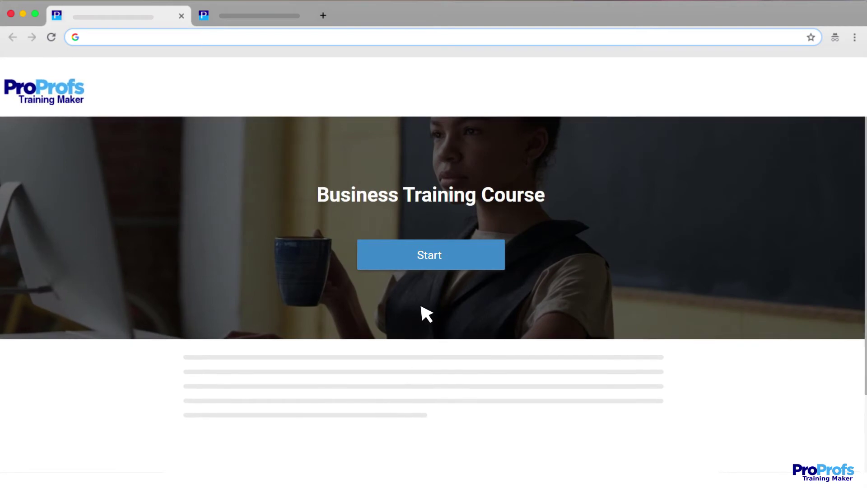
left_click(430, 256)
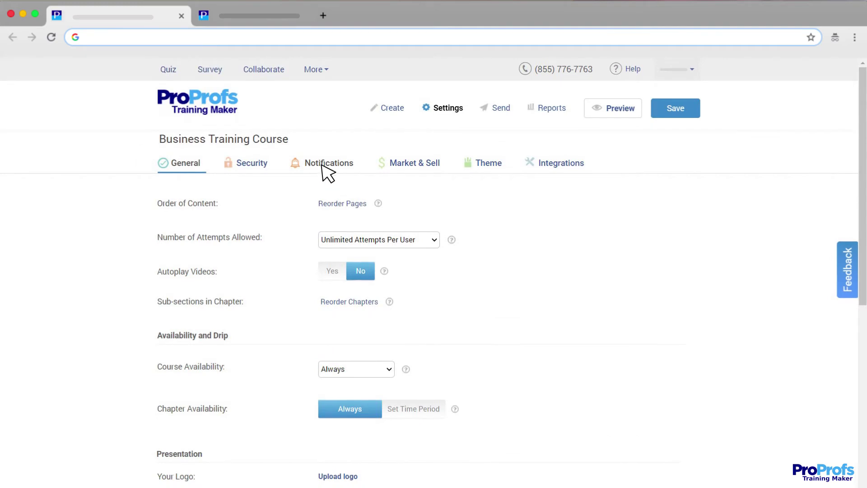
- Set to Yes: instructor attempt emails, learner new-chapter and completion emails, and API attempt data
left_click(324, 167)
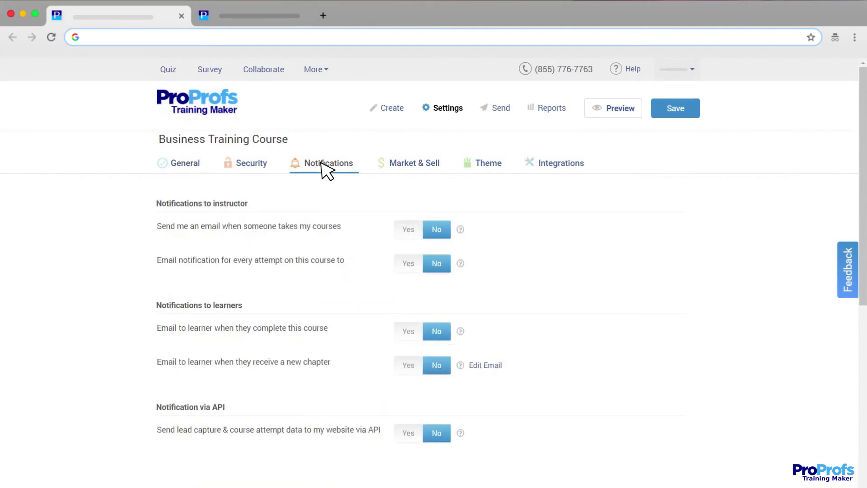
left_click(409, 230)
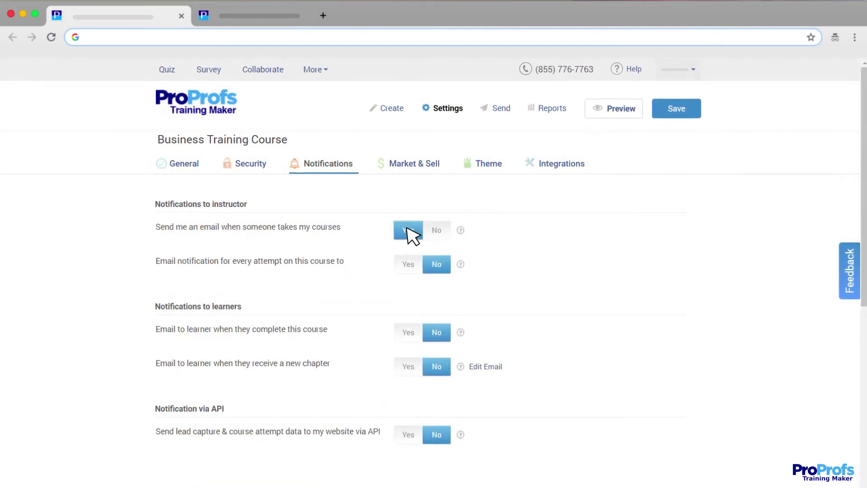
left_click(409, 368)
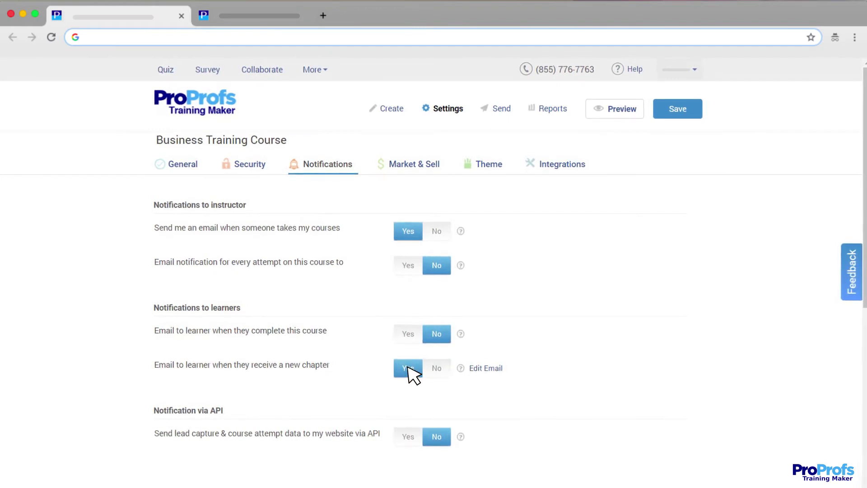
left_click(408, 335)
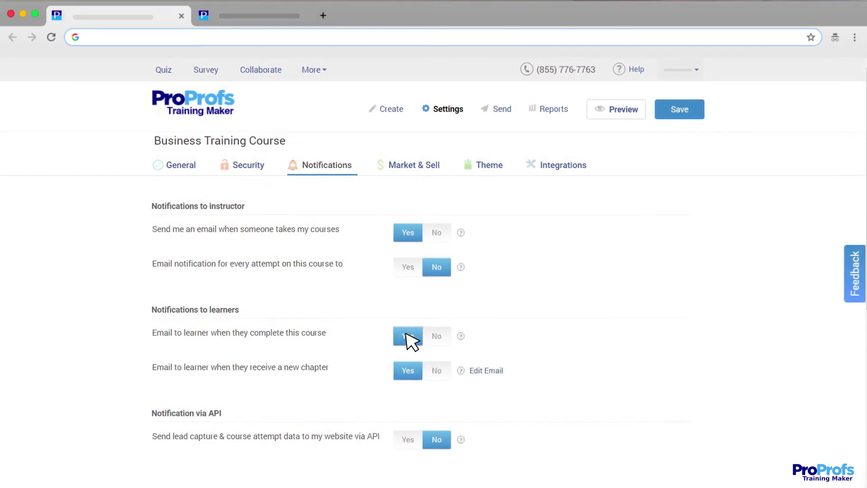
left_click(408, 440)
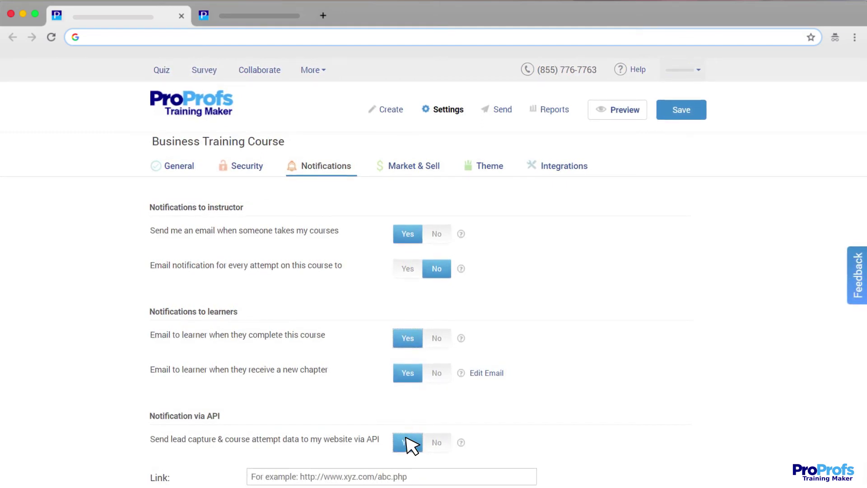
- Price the course at $15 in Market & Sell, then view coupons and start a new one
left_click(411, 167)
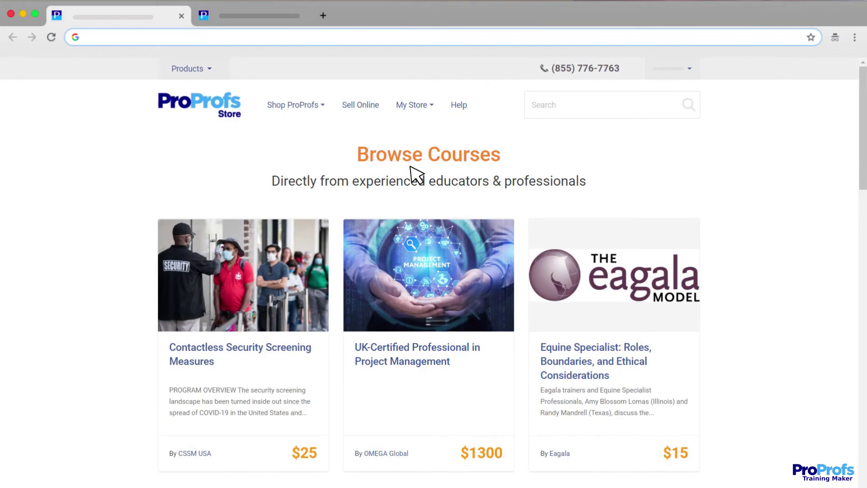
scroll(354, 198, "down", 6)
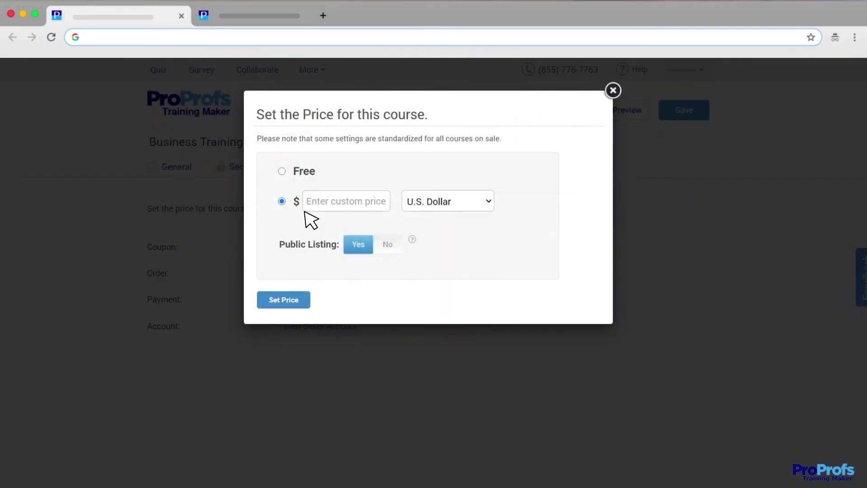
left_click(311, 208)
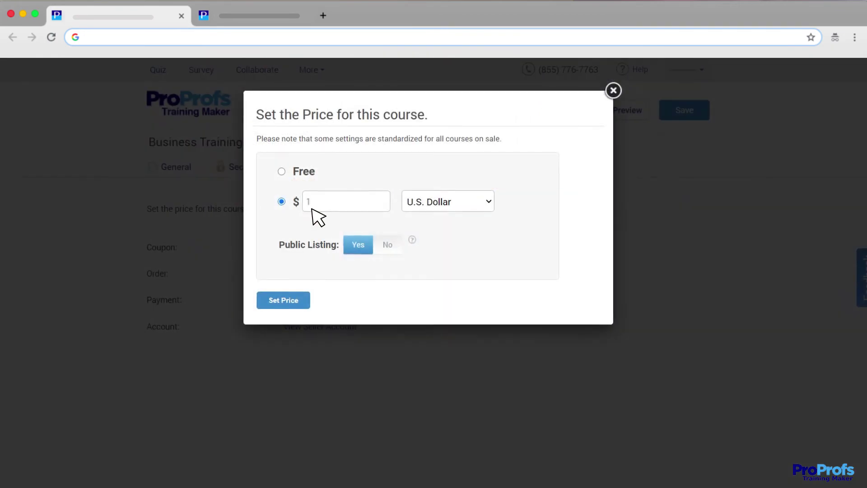
type("15")
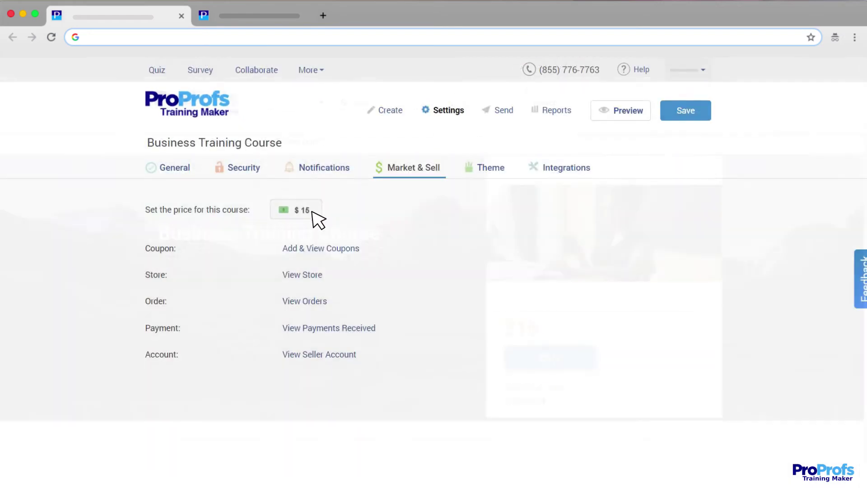
left_click(315, 250)
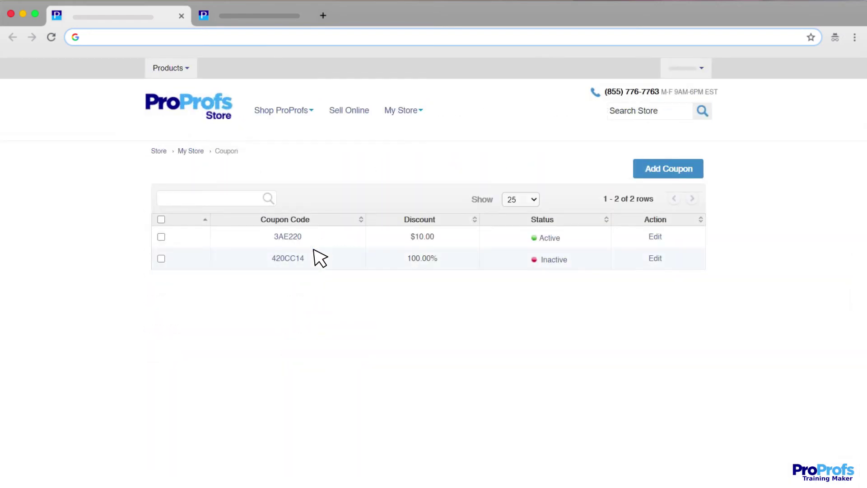
left_click(664, 170)
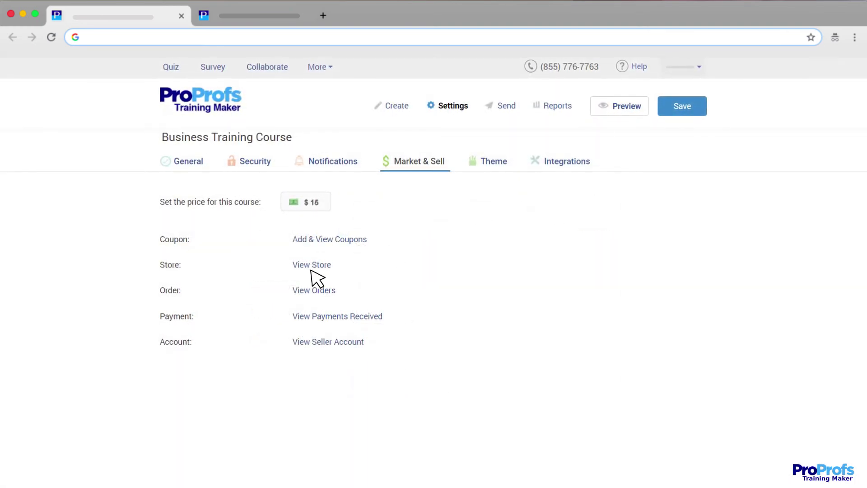
- Switch the course to the Gray theme and upload a custom stylehive logo
left_click(312, 317)
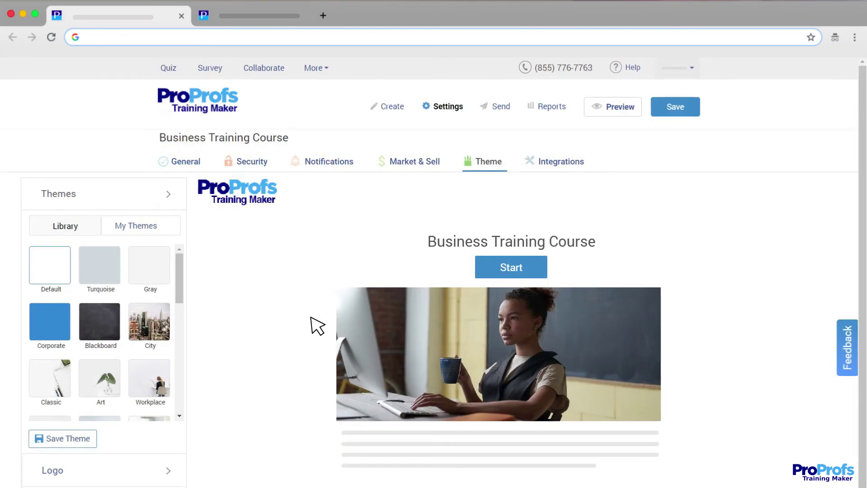
left_click(155, 277)
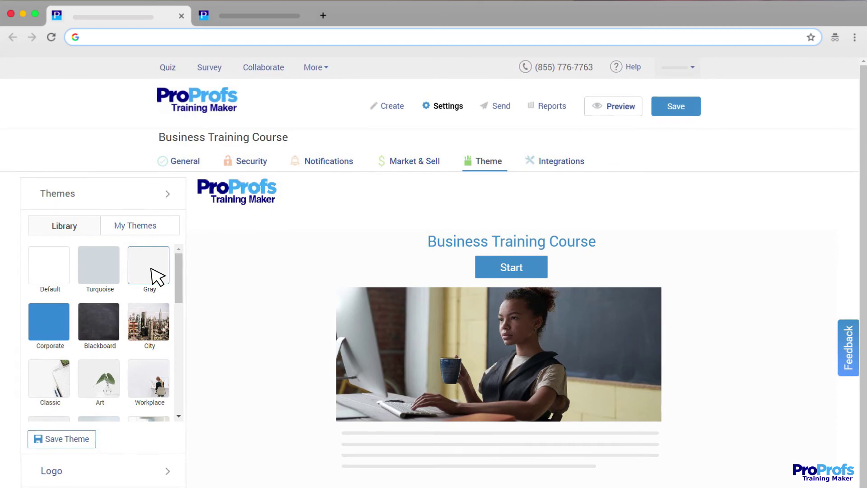
scroll(174, 411, "down", 2)
scroll(174, 414, "down", 1)
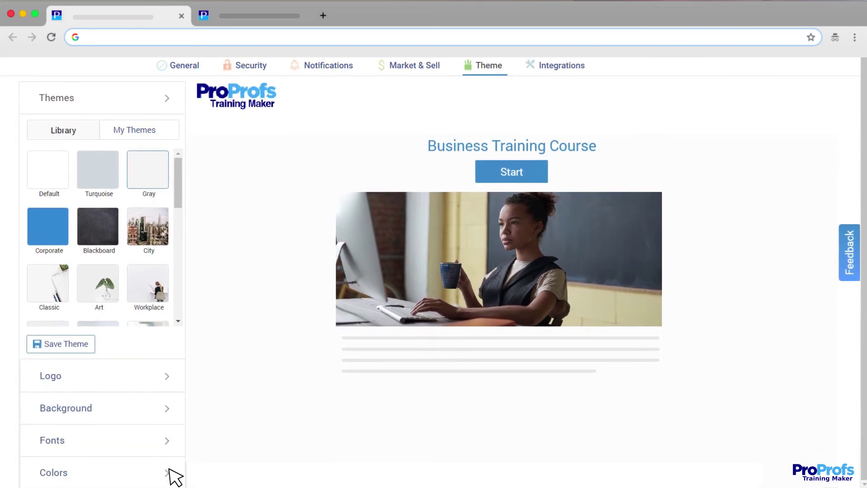
left_click(172, 377)
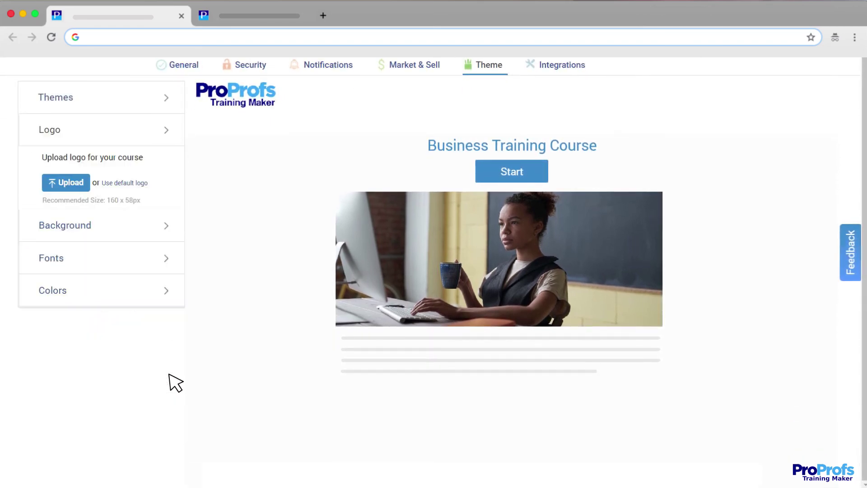
left_click(72, 281)
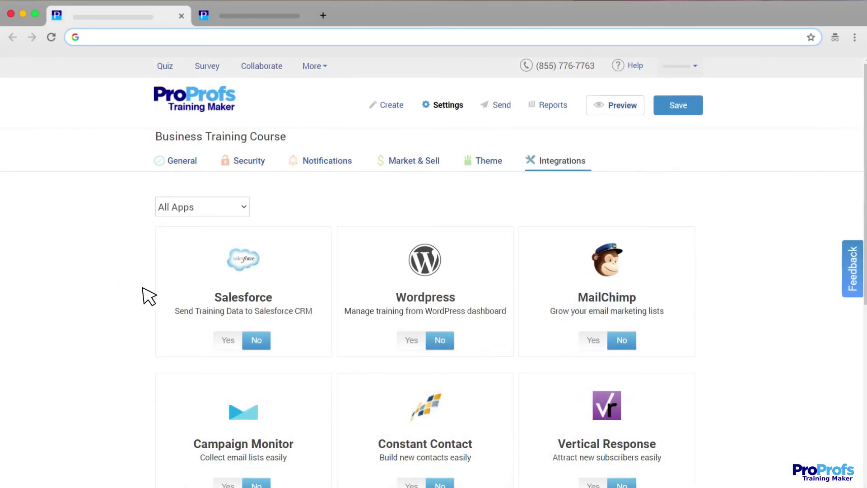
- Set MailChimp to Yes under Integrations, bringing up its setup dialog
scroll(540, 362, "down", 1)
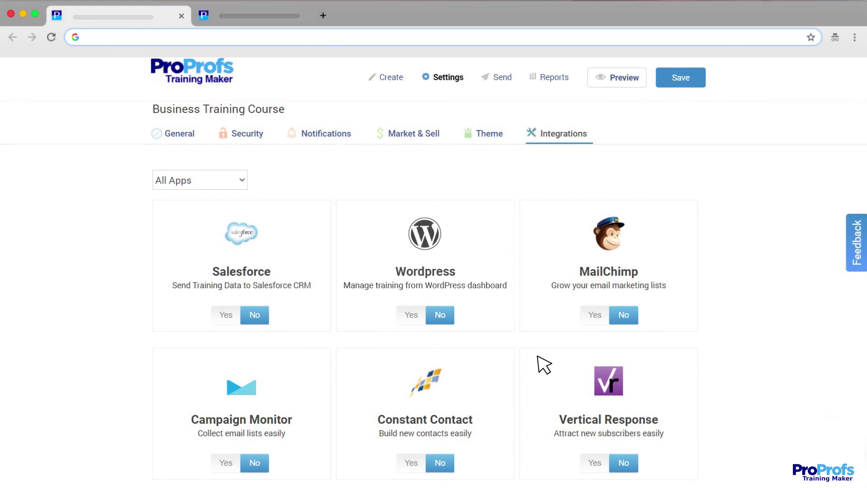
left_click(592, 315)
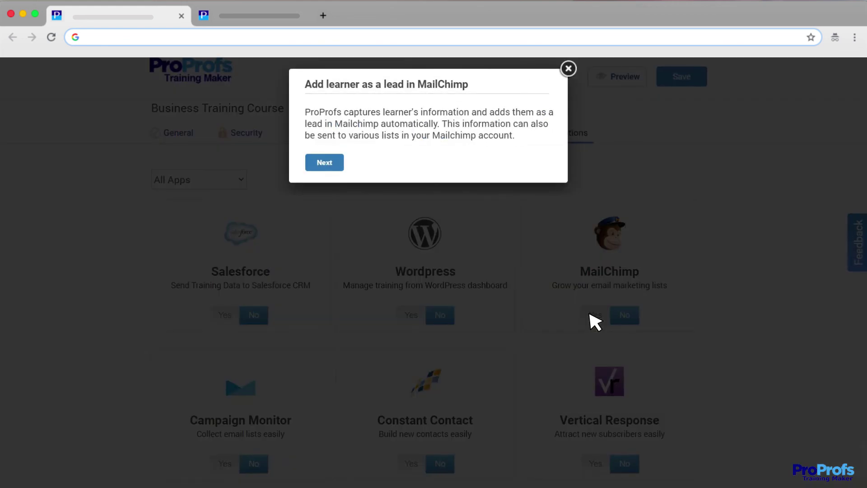